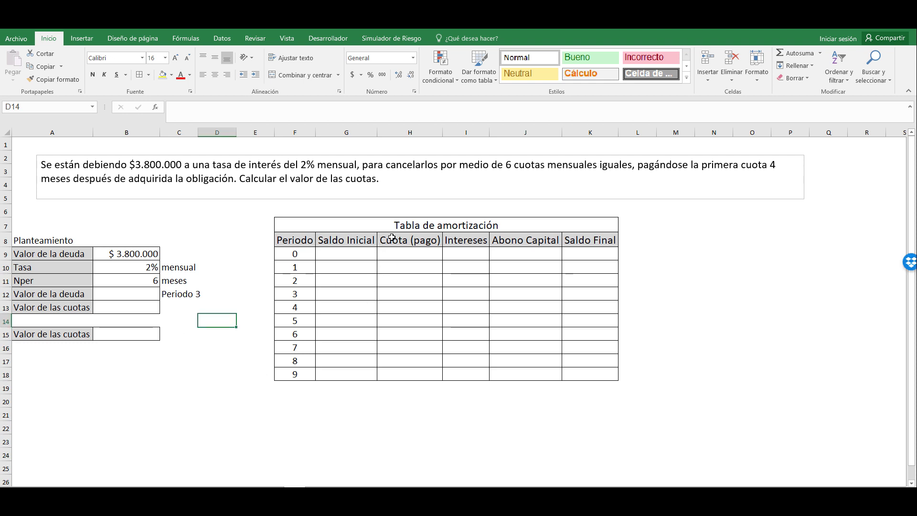
Step: Enter 100000 as the trial value of the installments in B15 and apply the accounting currency format
{"action": "left_click", "coordinate": [128, 333]}
{"action": "type", "text": "100000"}
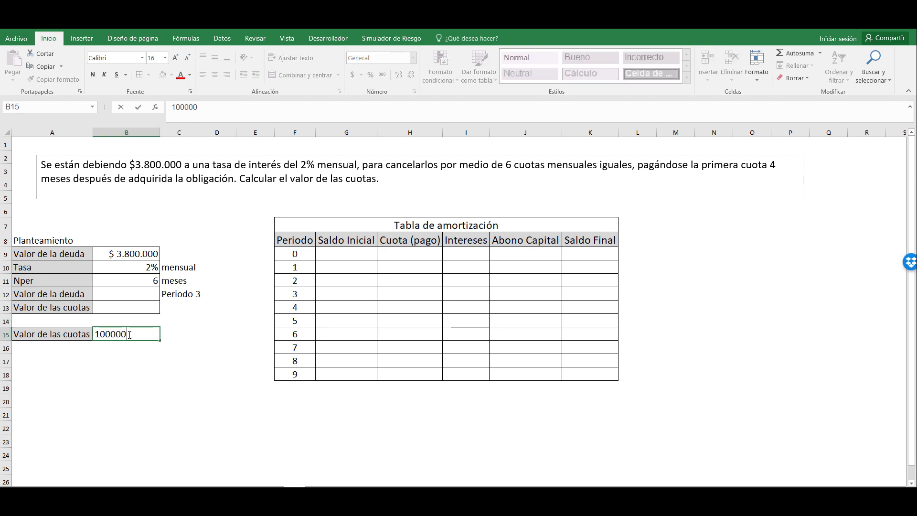
{"action": "key", "text": "ctrl+Return"}
{"action": "left_click", "coordinate": [353, 75]}
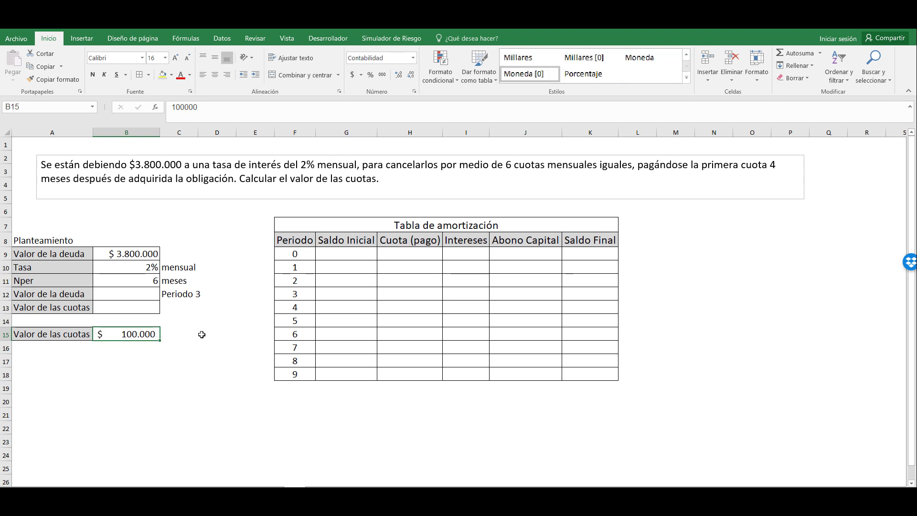
Step: Set the period 0 Saldo Final in K9 to the debt value with =B9
{"action": "left_click", "coordinate": [576, 253]}
{"action": "type", "text": "="}
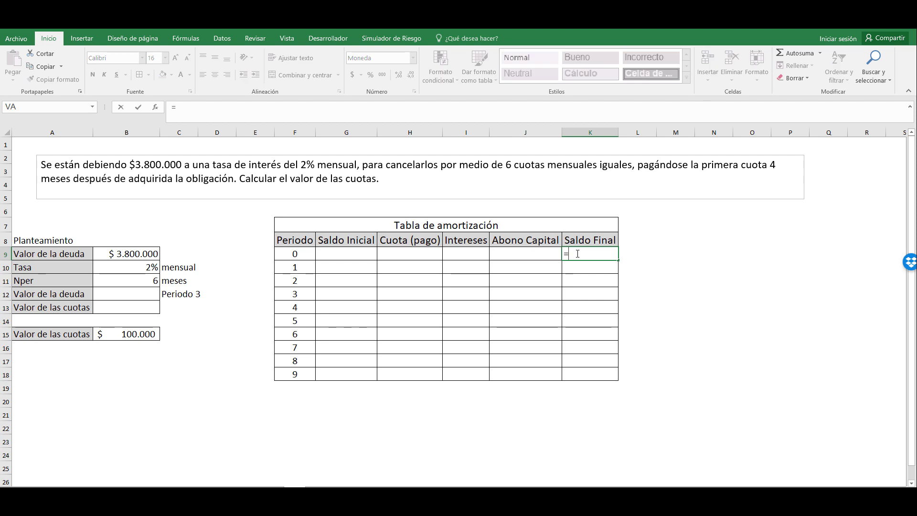
{"action": "left_click", "coordinate": [138, 254]}
{"action": "key", "text": "Return"}
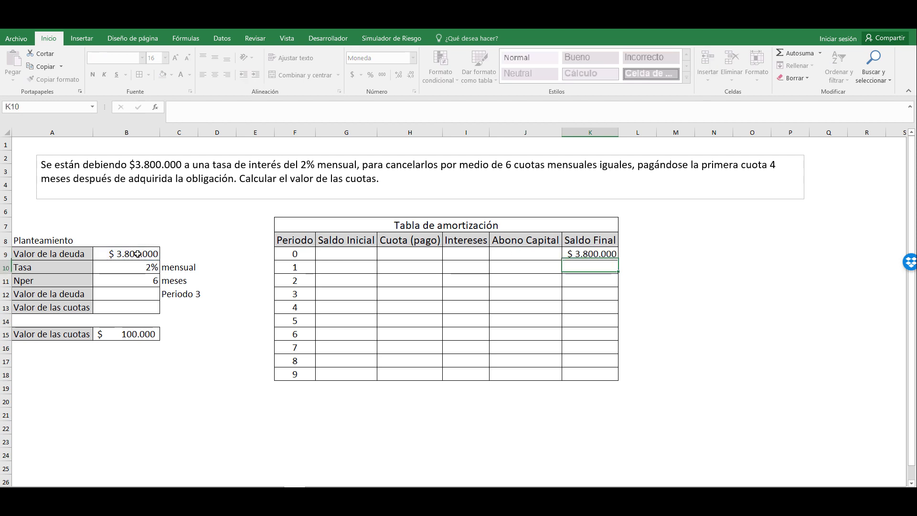
Step: Set the period 1 Saldo Inicial to =K9 and fill the formula down to period 9
{"action": "left_click", "coordinate": [351, 266]}
{"action": "type", "text": "="}
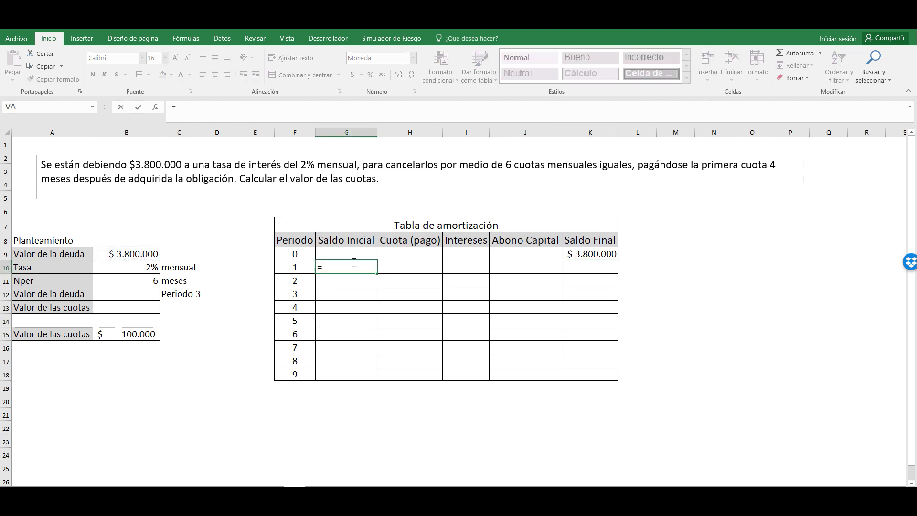
{"action": "left_click", "coordinate": [594, 254]}
{"action": "key", "text": "Return"}
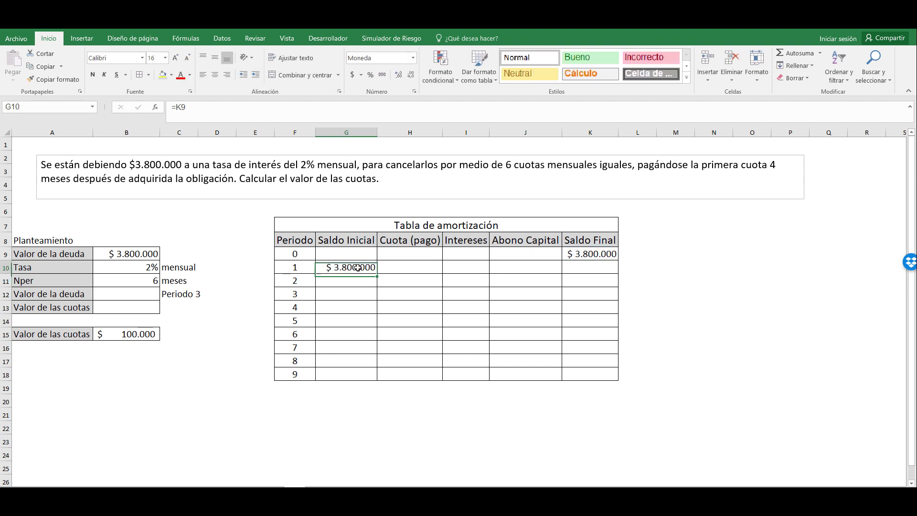
{"action": "left_click", "coordinate": [353, 267]}
{"action": "double_click", "coordinate": [377, 273]}
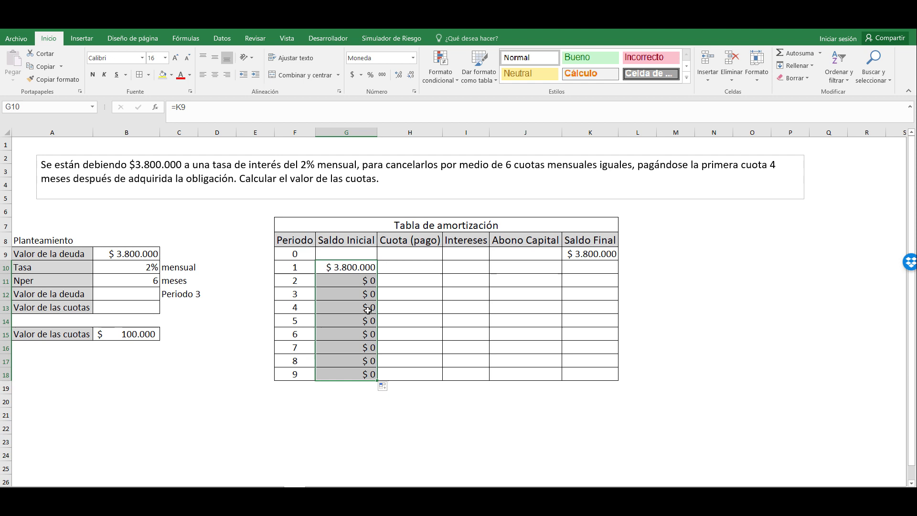
Step: Set the period 4 Cuota (pago) to =$B$15 and fill it down to period 9
{"action": "left_click", "coordinate": [407, 307]}
{"action": "type", "text": "="}
{"action": "left_click", "coordinate": [146, 334]}
{"action": "key", "text": "F4"}
{"action": "key", "text": "Return"}
{"action": "left_click", "coordinate": [415, 311]}
{"action": "left_click_drag", "start_coordinate": [444, 315], "coordinate": [443, 379]}
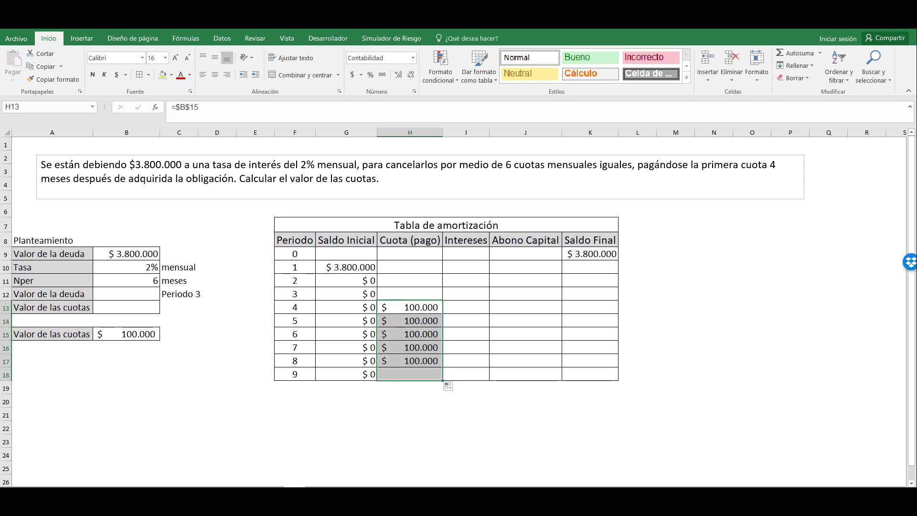
Step: Calculate the period 1 Intereses in I10 with =G10*$B$10
{"action": "left_click", "coordinate": [467, 269]}
{"action": "type", "text": "="}
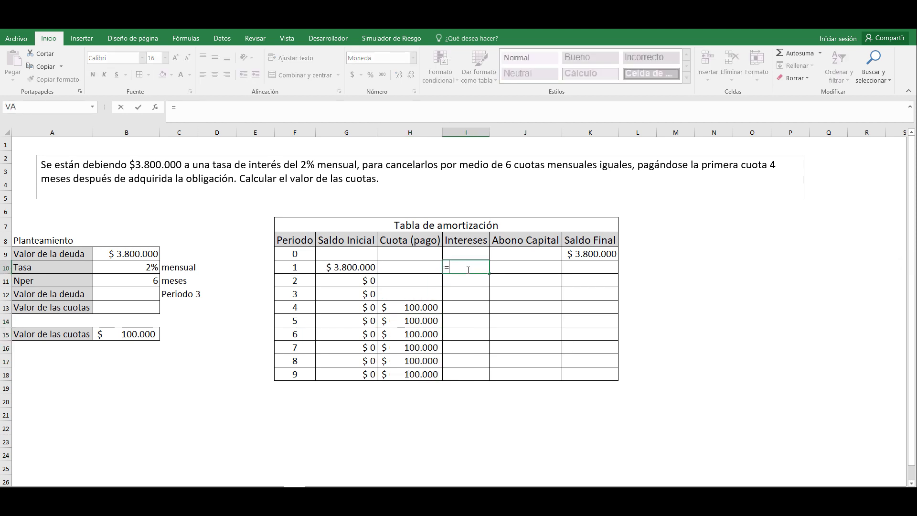
{"action": "left_click", "coordinate": [354, 266]}
{"action": "type", "text": "*"}
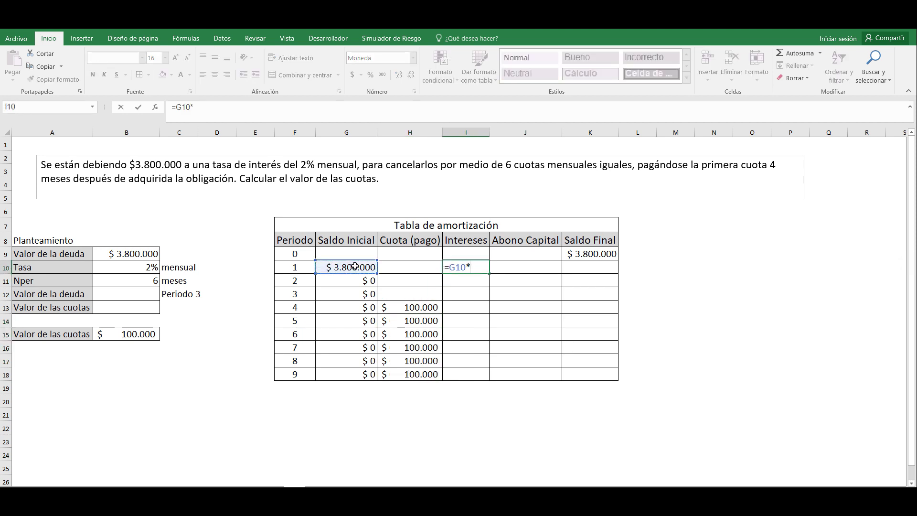
{"action": "left_click", "coordinate": [120, 266]}
{"action": "key", "text": "F4"}
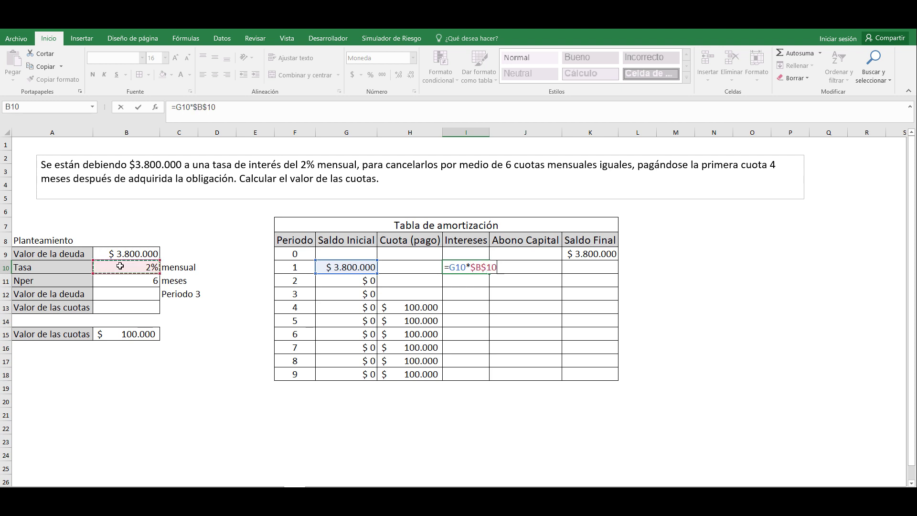
{"action": "key", "text": "Return"}
Step: Calculate the period 1 Abono Capital in J10 as payment minus interest with =H10-I10
{"action": "left_click", "coordinate": [527, 265]}
{"action": "type", "text": "="}
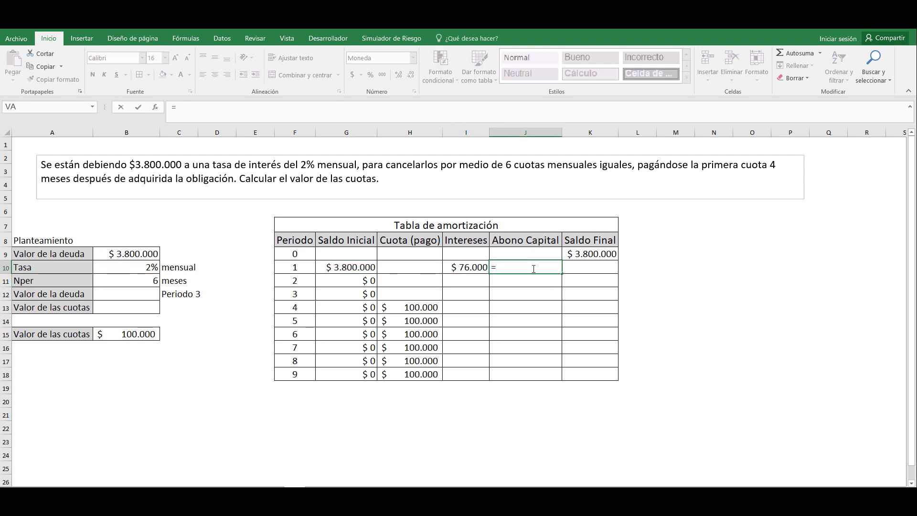
{"action": "left_click", "coordinate": [404, 270]}
{"action": "type", "text": "-"}
{"action": "left_click", "coordinate": [454, 269]}
{"action": "key", "text": "Return"}
Step: Calculate the period 1 Saldo Final in K10 with =K9-J10
{"action": "left_click", "coordinate": [579, 267]}
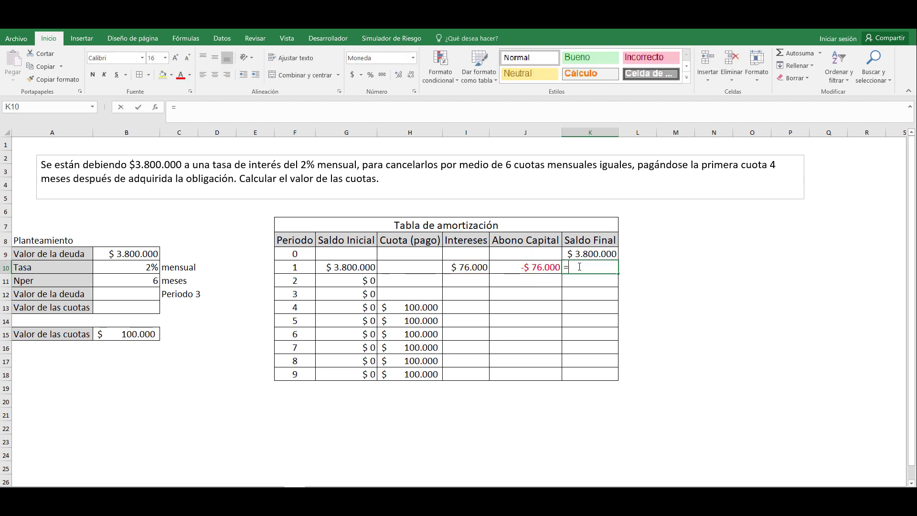
{"action": "type", "text": "="}
{"action": "key", "text": "Up"}
{"action": "type", "text": "-"}
{"action": "key", "text": "Left"}
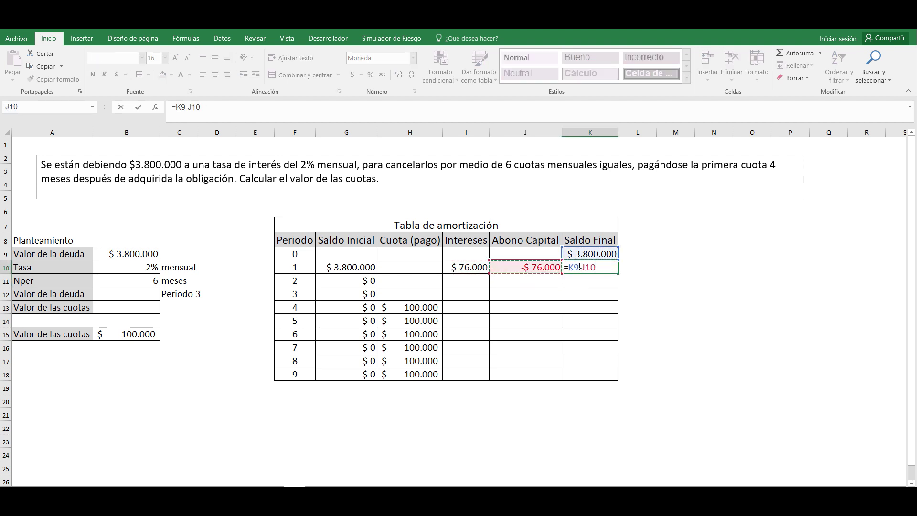
{"action": "key", "text": "Return"}
{"action": "left_click", "coordinate": [476, 265]}
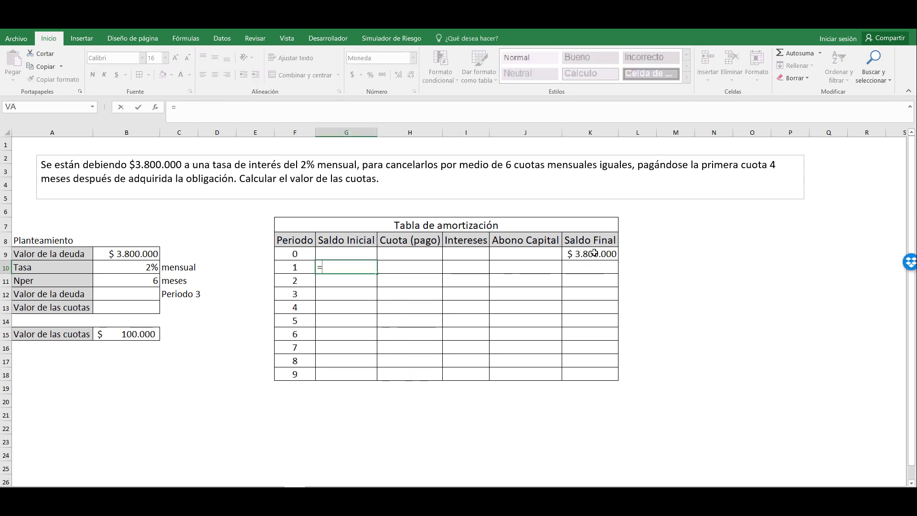
Step: Complete the period 1 Saldo Inicial formula as =K9 and fill it down to period 9
{"action": "left_click", "coordinate": [592, 254]}
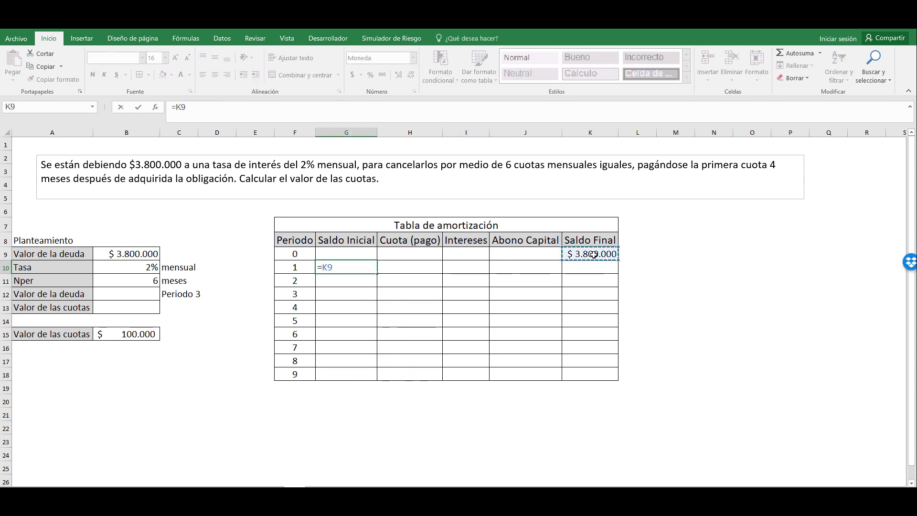
{"action": "key", "text": "Return"}
{"action": "key", "text": "Up"}
{"action": "double_click", "coordinate": [377, 273]}
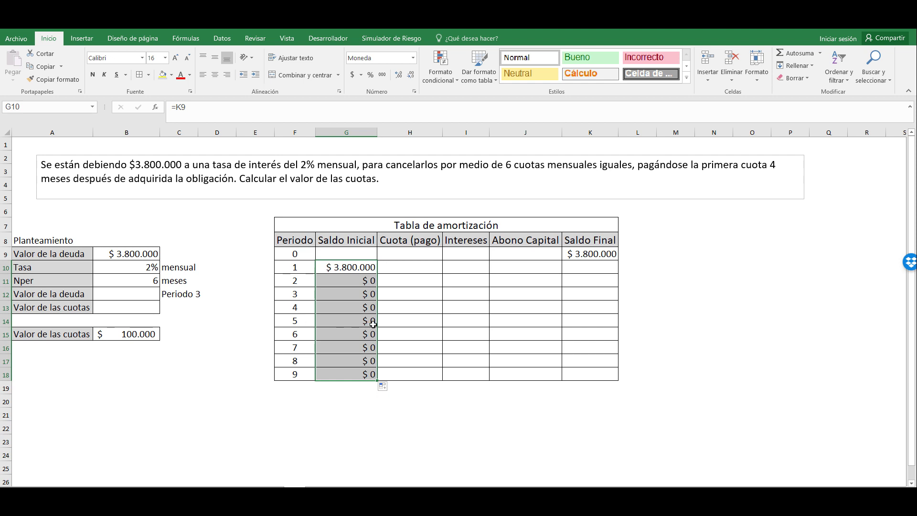
Step: Link the period 4 Cuota (pago) to the installment value with =$B$15 and copy it through period 9
{"action": "left_click", "coordinate": [404, 308]}
{"action": "type", "text": "="}
{"action": "left_click", "coordinate": [145, 334]}
{"action": "key", "text": "Return"}
{"action": "left_click", "coordinate": [406, 308]}
{"action": "left_click_drag", "start_coordinate": [442, 313], "coordinate": [436, 380]}
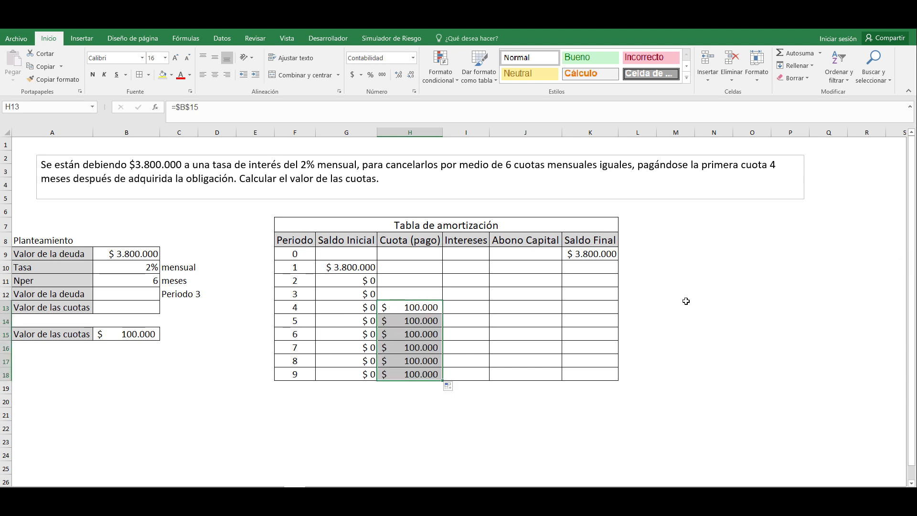
Step: Enter =G10*$B$10 as the period 1 Intereses formula in I10
{"action": "left_click", "coordinate": [450, 271]}
{"action": "type", "text": "="}
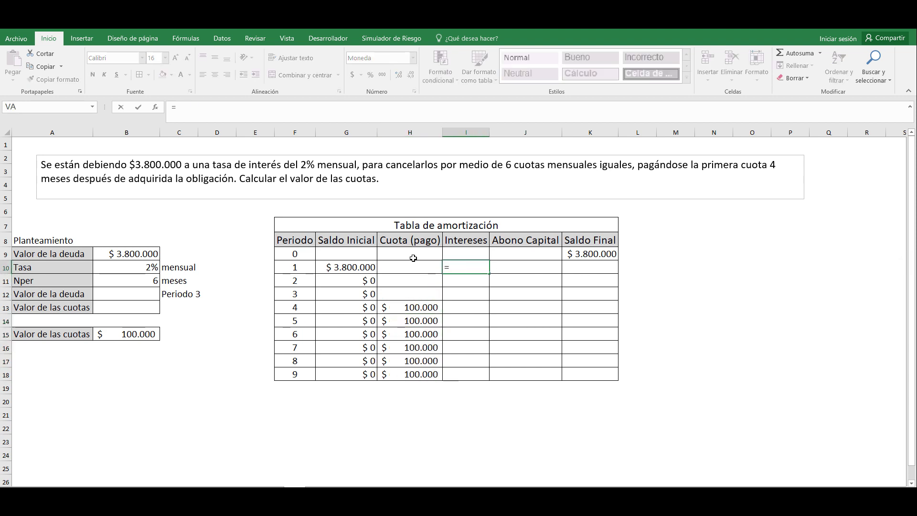
{"action": "left_click", "coordinate": [355, 267]}
{"action": "type", "text": "*"}
{"action": "left_click", "coordinate": [120, 266]}
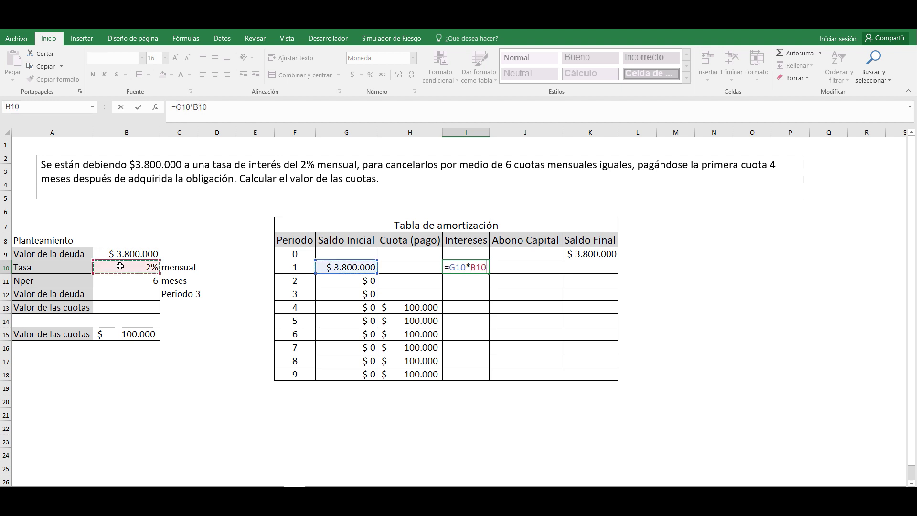
{"action": "key", "text": "F4"}
{"action": "key", "text": "Return"}
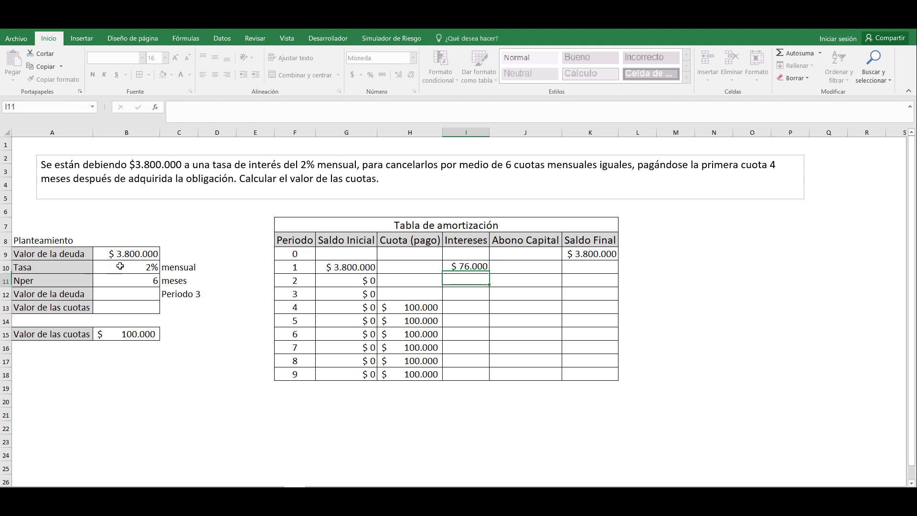
Step: Enter =H10-I10 as the period 1 Abono Capital formula in J10
{"action": "left_click", "coordinate": [521, 271]}
{"action": "type", "text": "="}
{"action": "left_click", "coordinate": [404, 270]}
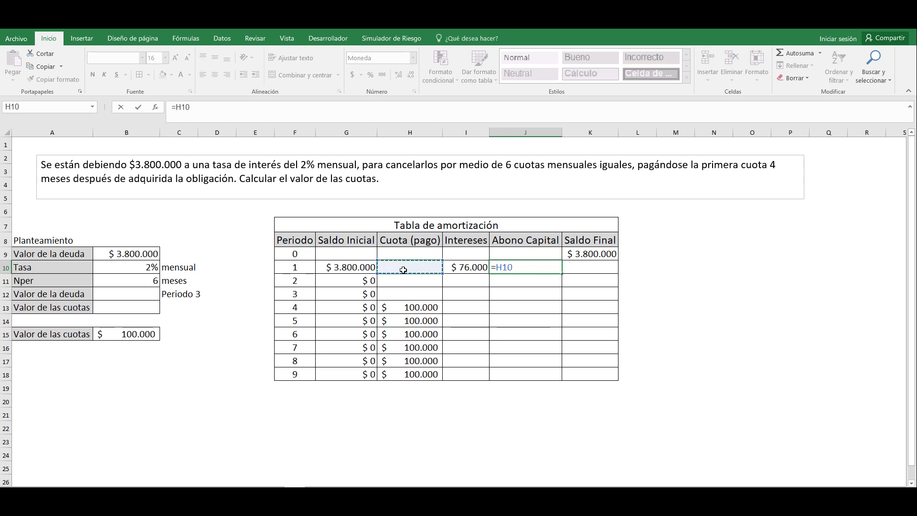
{"action": "type", "text": "-"}
{"action": "left_click", "coordinate": [459, 266]}
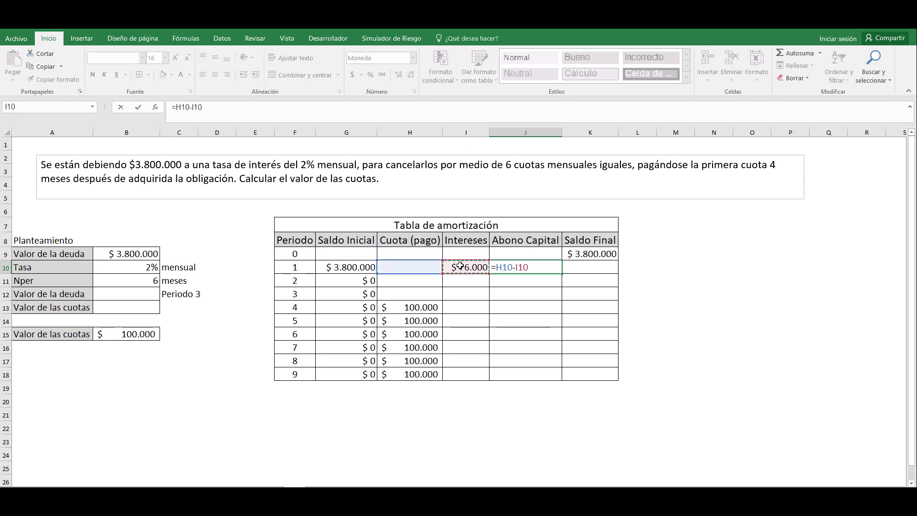
{"action": "key", "text": "Return"}
Step: Enter =K9-J10 as the period 1 Saldo Final and fill the Intereses, Abono Capital and Saldo Final formulas down to period 9
{"action": "left_click", "coordinate": [576, 268]}
{"action": "type", "text": "="}
{"action": "key", "text": "Up"}
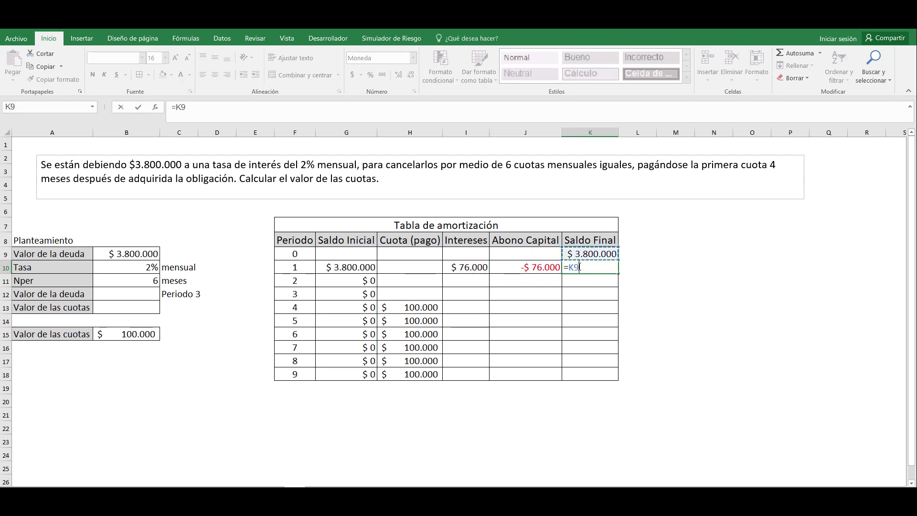
{"action": "type", "text": "-"}
{"action": "key", "text": "Left"}
{"action": "key", "text": "Return"}
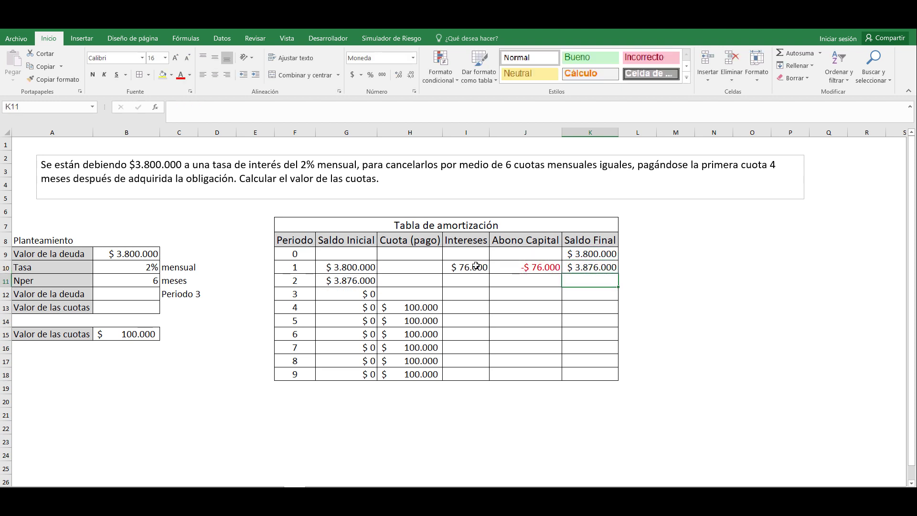
{"action": "left_click_drag", "start_coordinate": [476, 266], "coordinate": [597, 267]}
{"action": "double_click", "coordinate": [618, 273]}
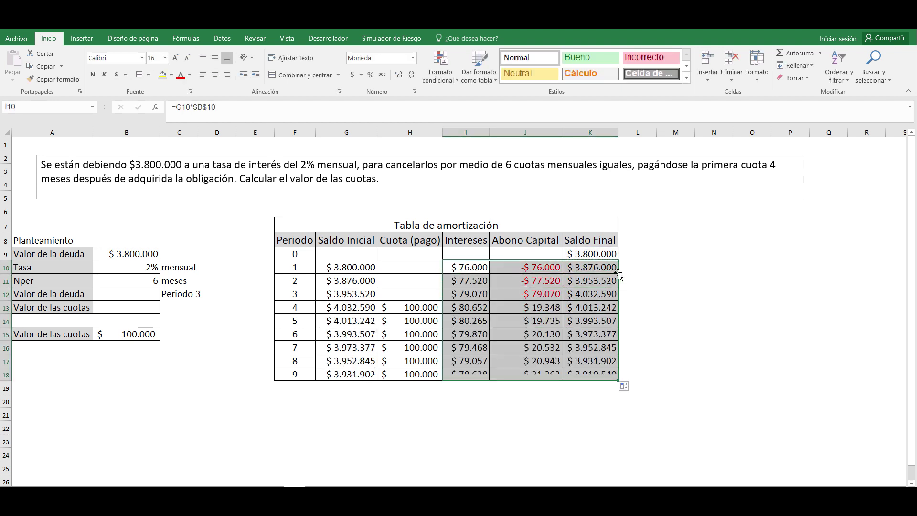
Step: Run Goal Seek (Buscar objetivo) to bring the period 9 Saldo Final in K18 to 0 by changing the installment value in B15
{"action": "left_click", "coordinate": [186, 38]}
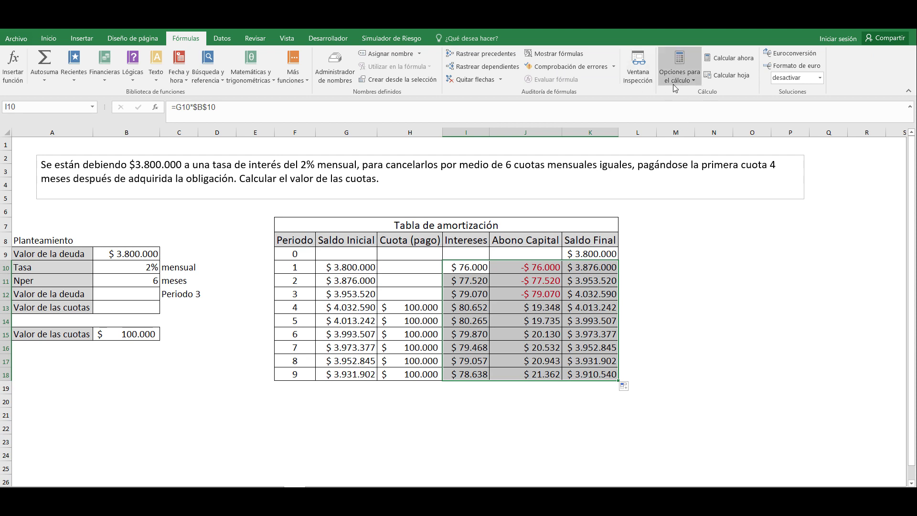
{"action": "left_click", "coordinate": [222, 39]}
{"action": "left_click", "coordinate": [721, 81]}
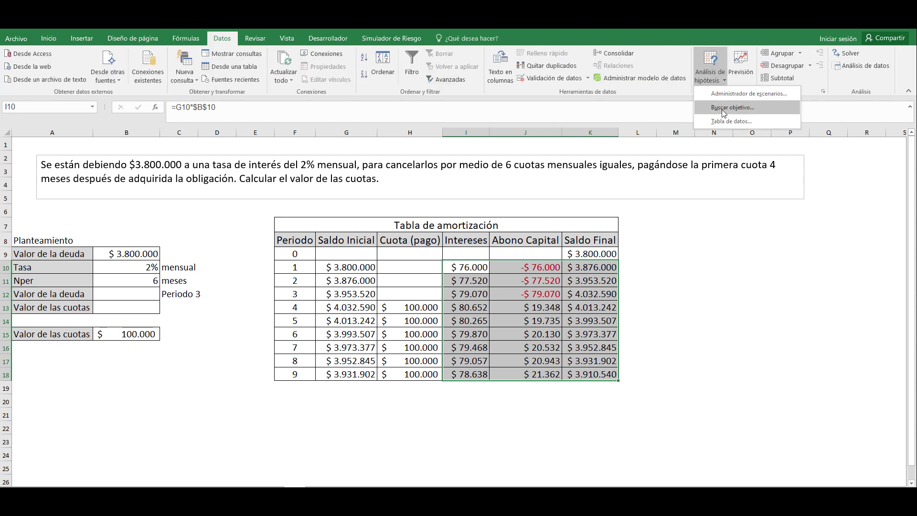
{"action": "left_click", "coordinate": [723, 108]}
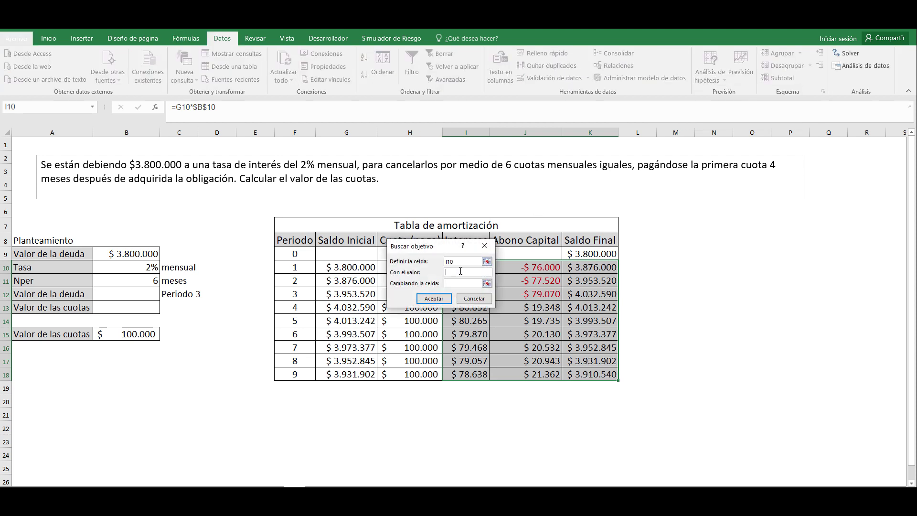
{"action": "left_click", "coordinate": [587, 374]}
{"action": "left_click", "coordinate": [448, 273]}
{"action": "type", "text": "0"}
{"action": "left_click", "coordinate": [131, 335]}
{"action": "key", "text": "Return"}
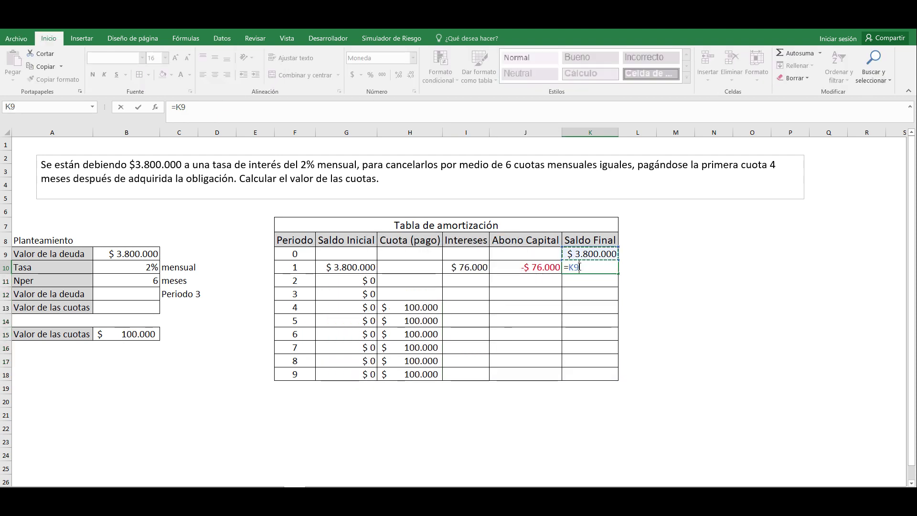
Step: Complete the K10 formula as =K9-J10 and fill I10:K10 down to period 9
{"action": "type", "text": "-"}
{"action": "key", "text": "Left"}
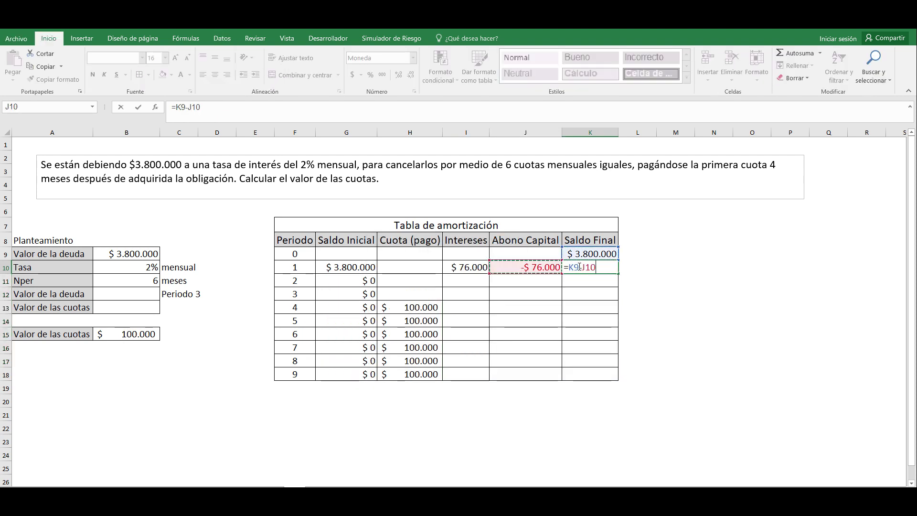
{"action": "key", "text": "Return"}
{"action": "left_click_drag", "start_coordinate": [476, 267], "coordinate": [578, 267]}
{"action": "left_click_drag", "start_coordinate": [472, 266], "coordinate": [574, 270]}
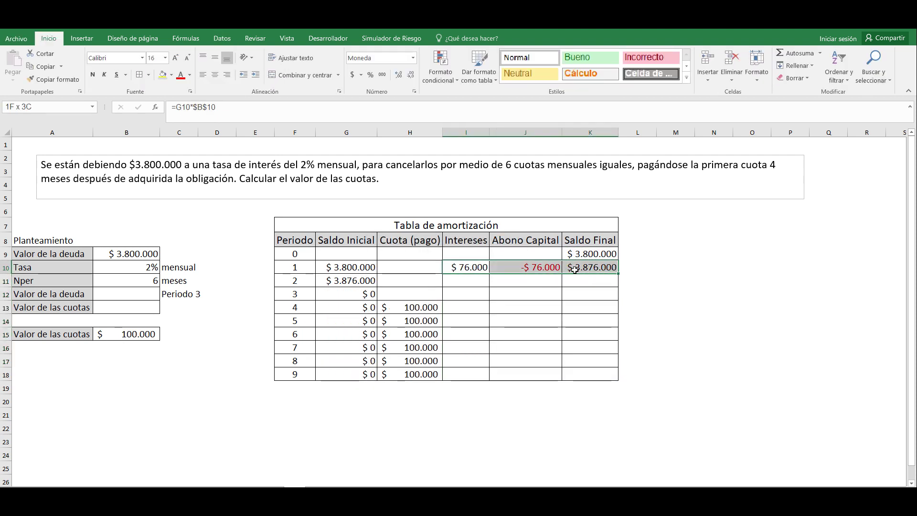
{"action": "double_click", "coordinate": [618, 273]}
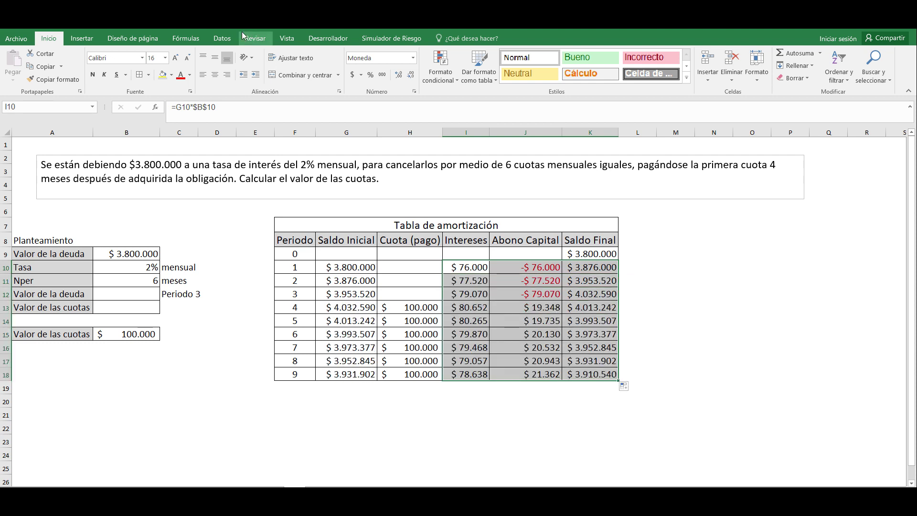
Step: Run Goal Seek (Buscar objetivo) to set the final balance in K18 to 0 by changing B15, and accept the solution
{"action": "left_click", "coordinate": [186, 38]}
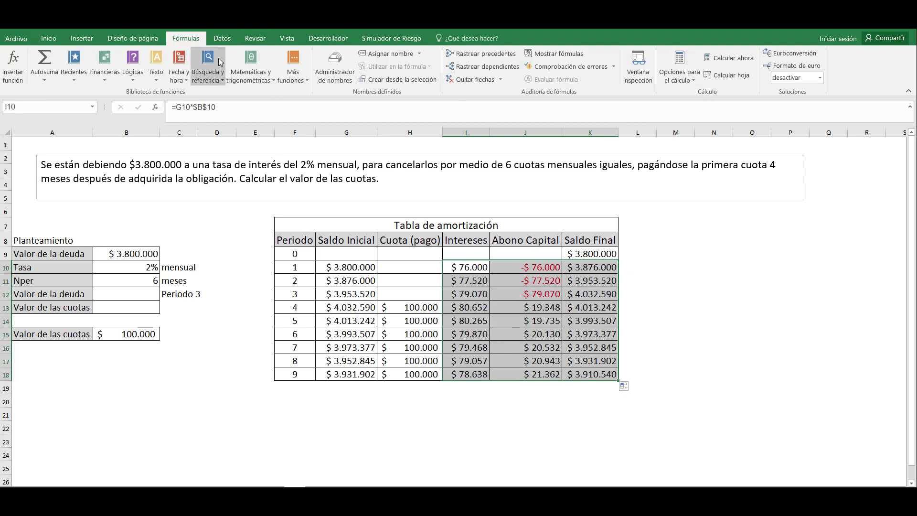
{"action": "left_click", "coordinate": [222, 38]}
{"action": "left_click", "coordinate": [710, 72]}
{"action": "left_click", "coordinate": [719, 114]}
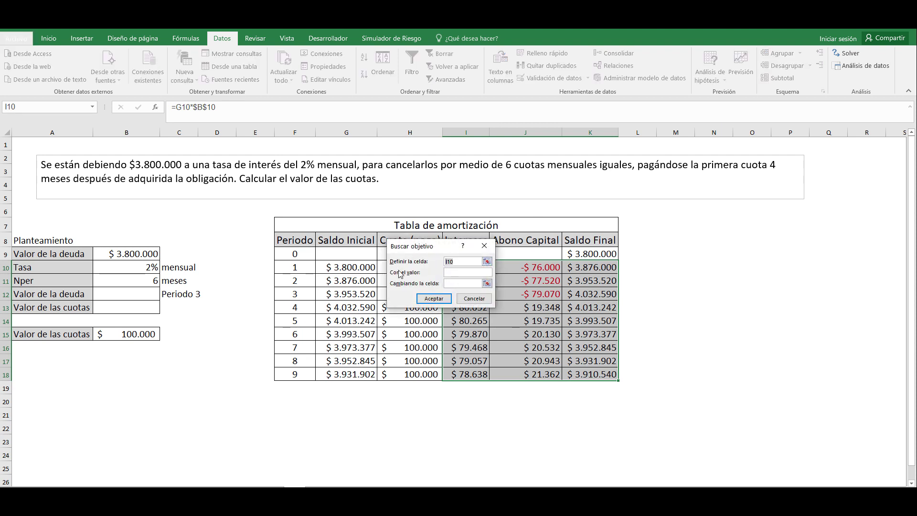
{"action": "left_click", "coordinate": [587, 374]}
{"action": "left_click", "coordinate": [448, 272]}
{"action": "type", "text": "0"}
{"action": "left_click", "coordinate": [130, 334]}
{"action": "key", "text": "Return"}
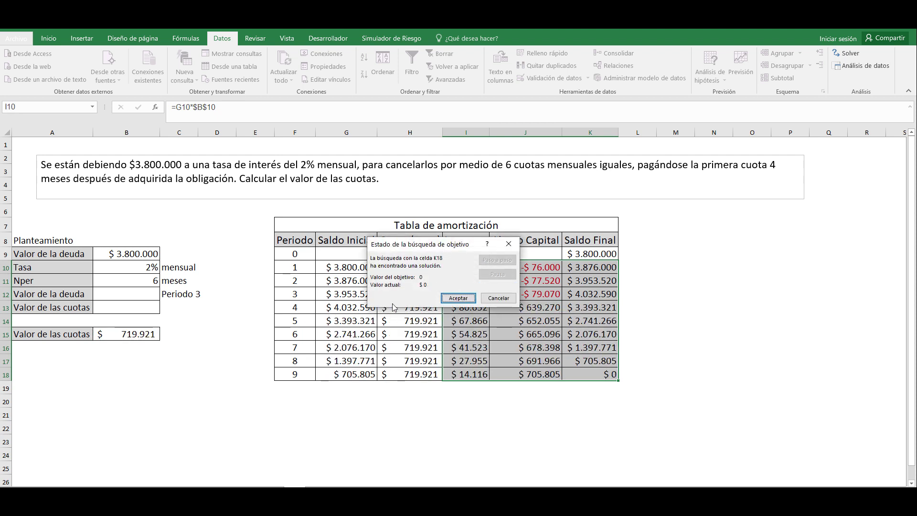
{"action": "left_click", "coordinate": [471, 299]}
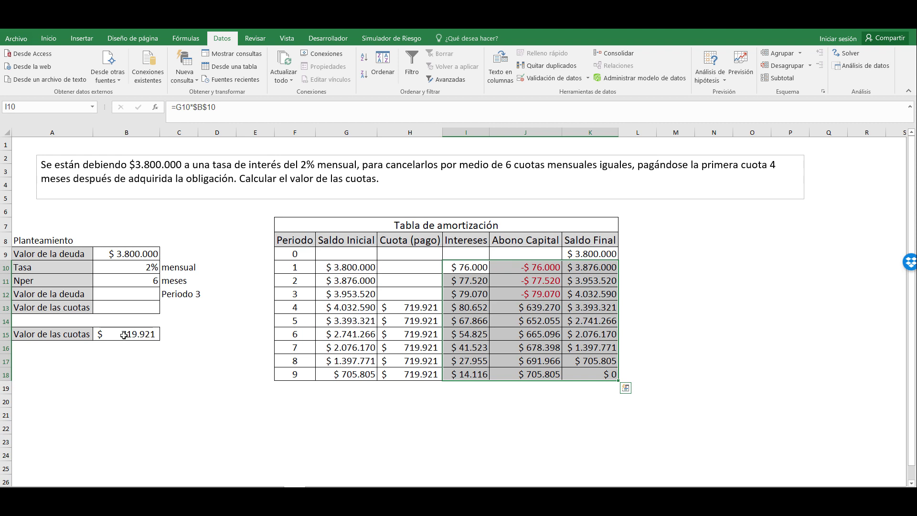
{"action": "left_click", "coordinate": [126, 255]}
{"action": "left_click", "coordinate": [129, 295]}
{"action": "type", "text": "="}
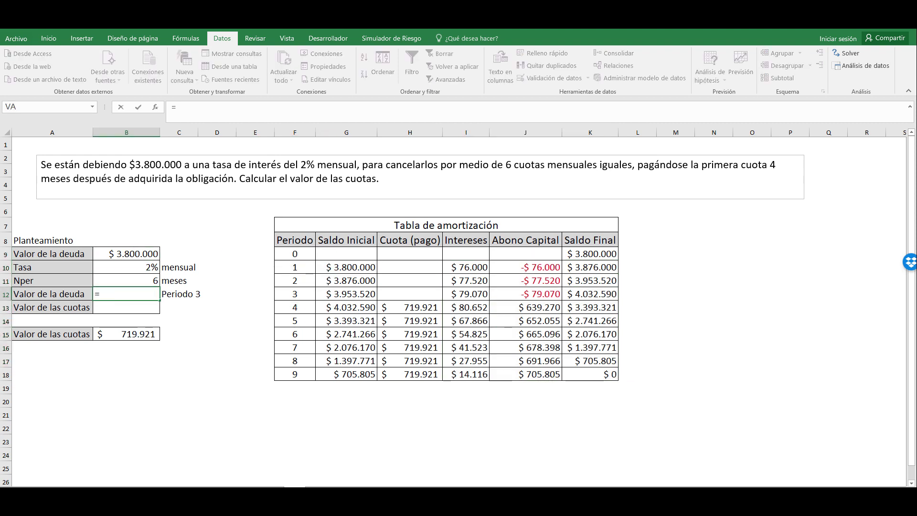
{"action": "left_click", "coordinate": [92, 107]}
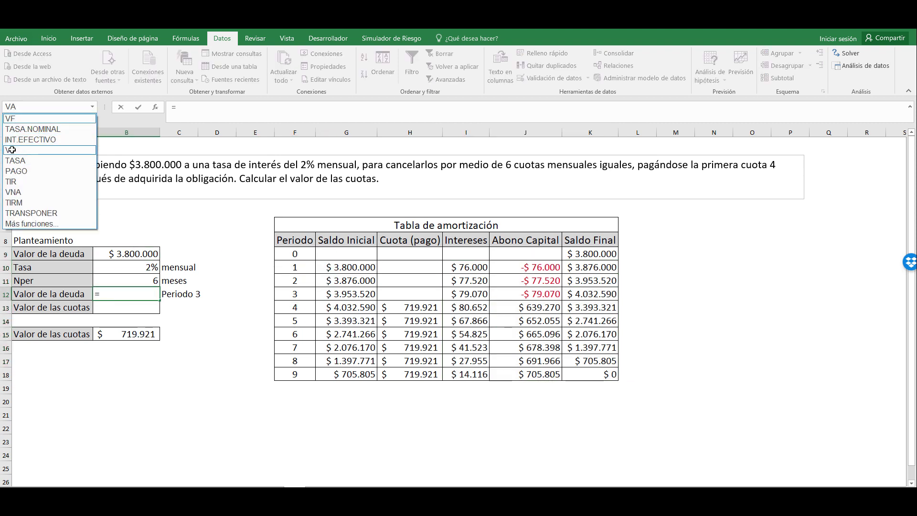
{"action": "left_click", "coordinate": [29, 157]}
{"action": "left_click", "coordinate": [141, 269]}
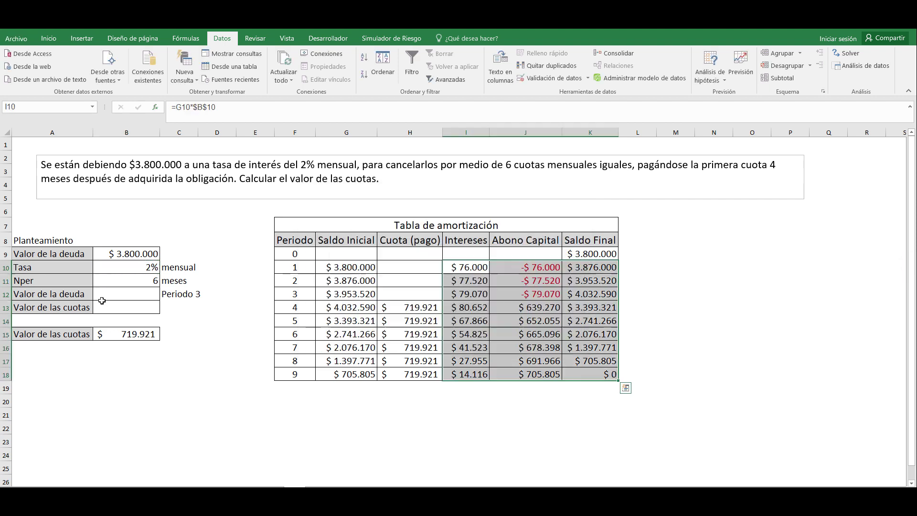
Step: Enter =VF(B10;3;;-B9) in B12 to calculate the Valor de la deuda at period 3
{"action": "left_click", "coordinate": [127, 255]}
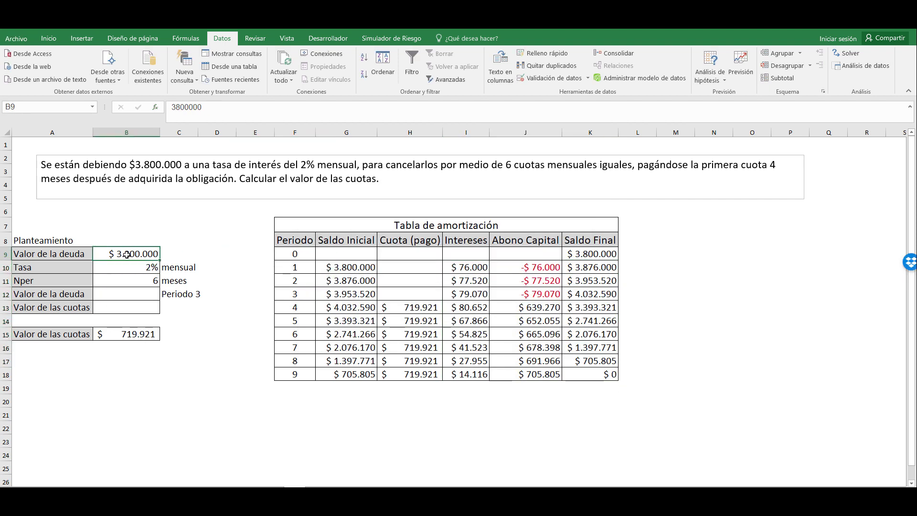
{"action": "left_click", "coordinate": [130, 295]}
{"action": "type", "text": "="}
{"action": "left_click", "coordinate": [92, 107]}
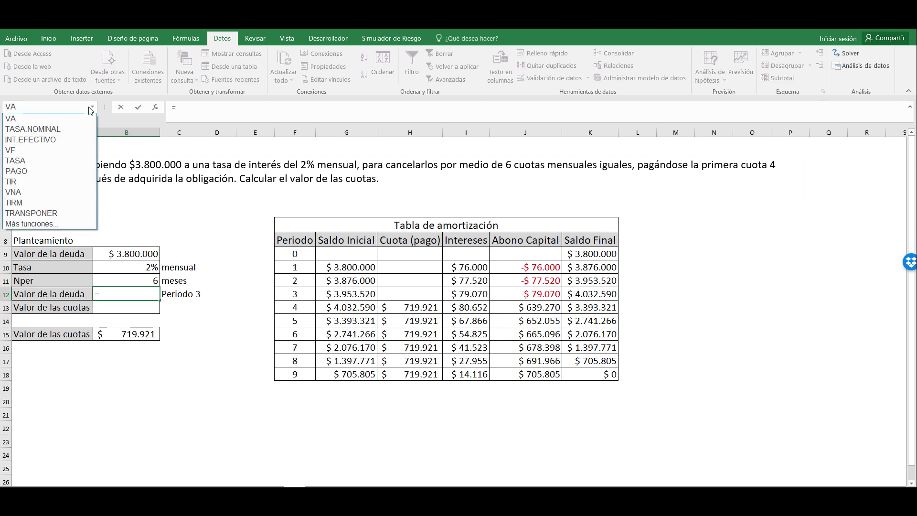
{"action": "left_click", "coordinate": [19, 149]}
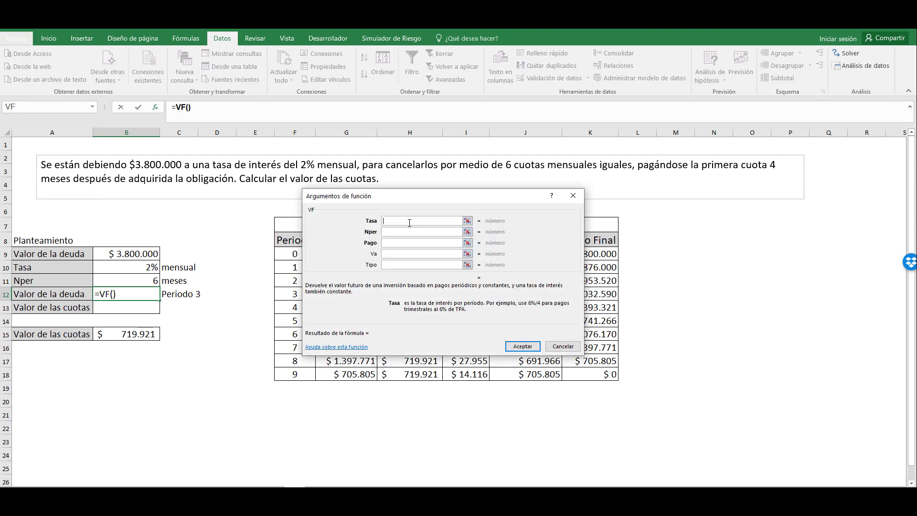
{"action": "left_click", "coordinate": [142, 268]}
{"action": "left_click", "coordinate": [390, 232]}
{"action": "type", "text": "3"}
{"action": "left_click", "coordinate": [391, 254]}
{"action": "type", "text": "-"}
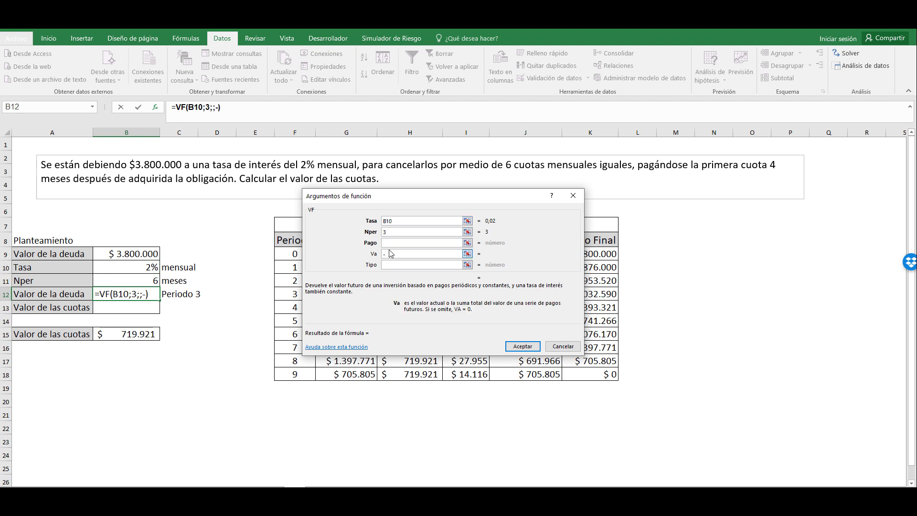
{"action": "left_click", "coordinate": [140, 258]}
{"action": "key", "text": "Return"}
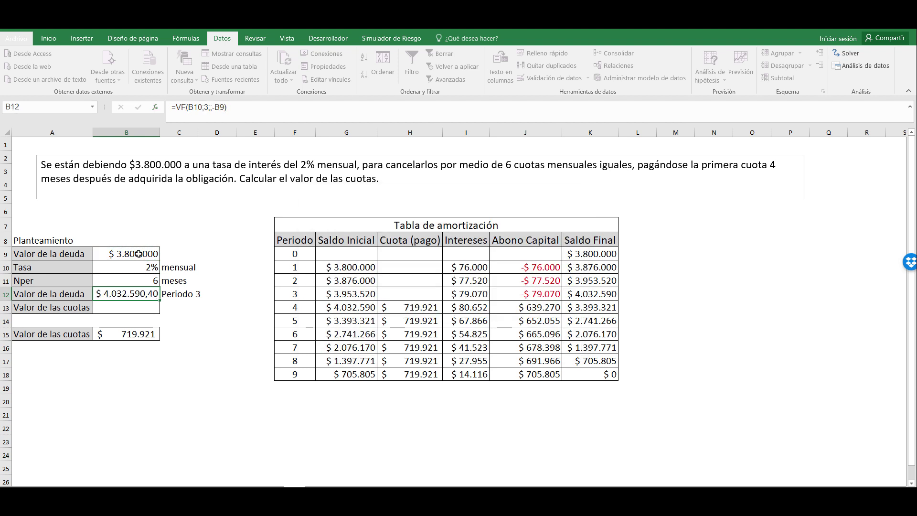
Step: Format B12 as Contabilidad without decimals and fill B12 and the period 3 Saldo Final in K12 with yellow
{"action": "left_click", "coordinate": [48, 38]}
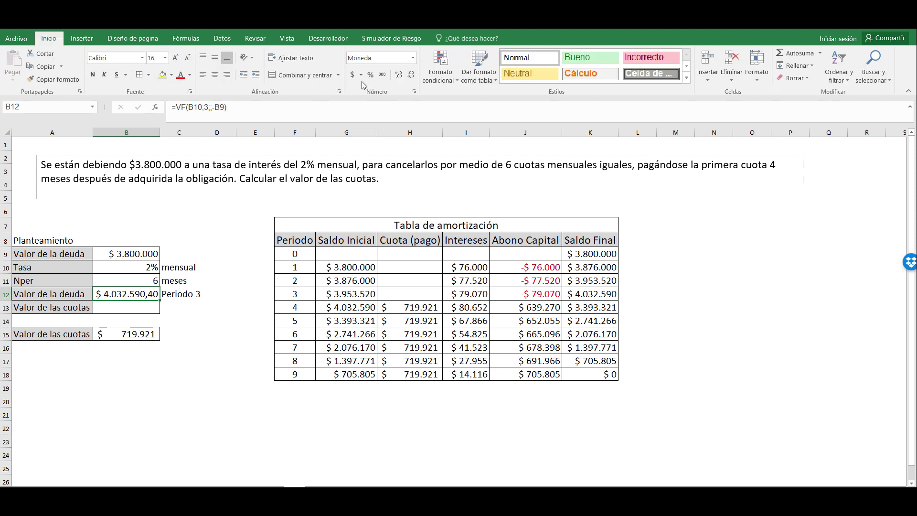
{"action": "left_click", "coordinate": [171, 75]}
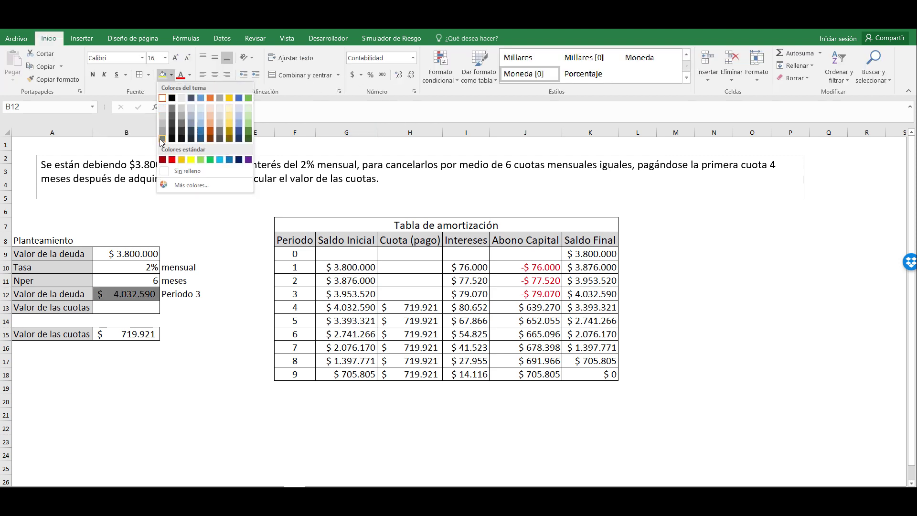
{"action": "left_click", "coordinate": [191, 159]}
{"action": "left_click", "coordinate": [586, 294]}
{"action": "left_click", "coordinate": [163, 75]}
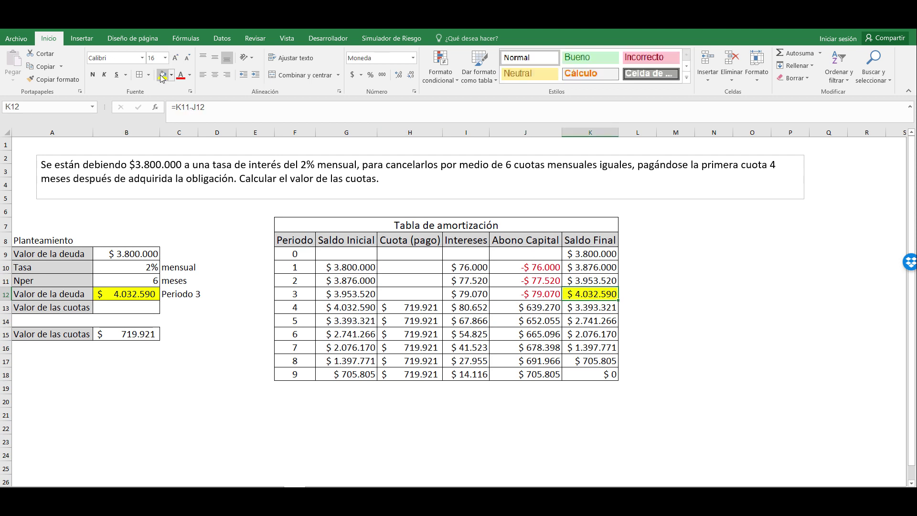
{"action": "left_click", "coordinate": [146, 310]}
{"action": "type", "text": "="}
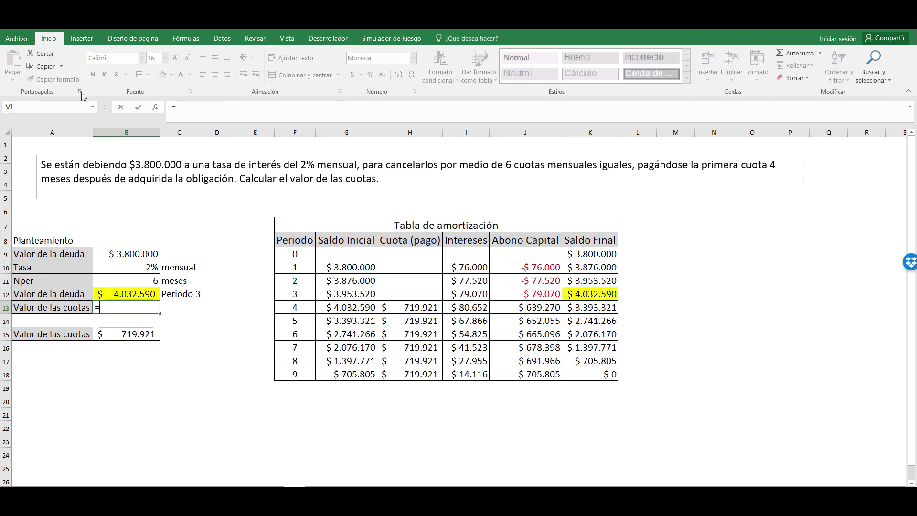
{"action": "left_click", "coordinate": [92, 106]}
{"action": "left_click", "coordinate": [16, 171]}
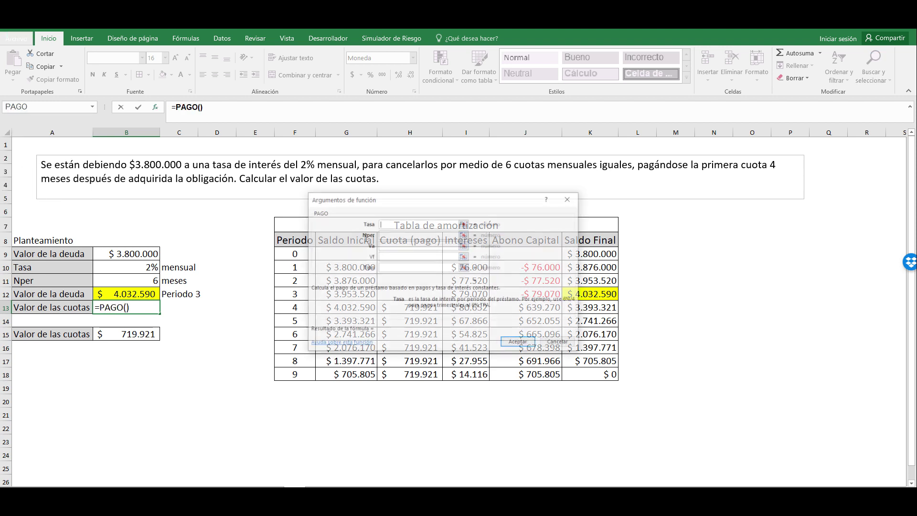
{"action": "left_click", "coordinate": [126, 267]}
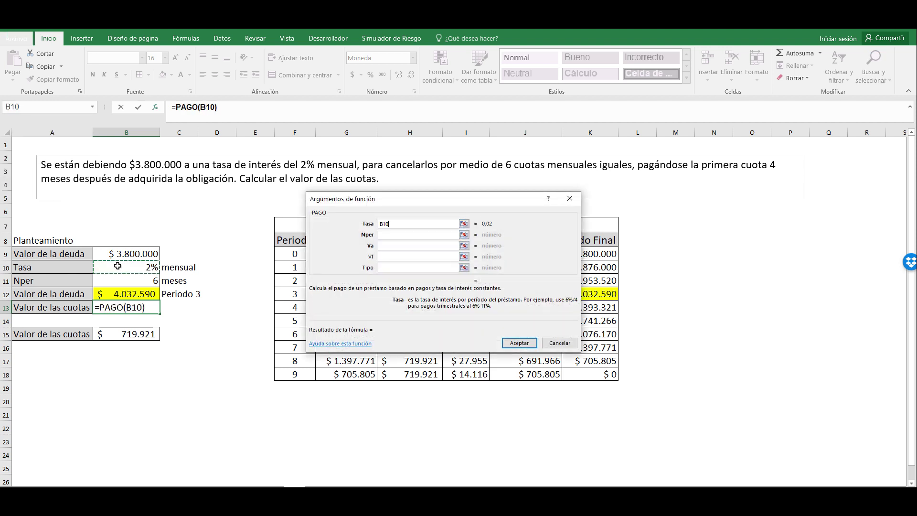
{"action": "left_click", "coordinate": [384, 235]}
{"action": "left_click_drag", "start_coordinate": [426, 199], "coordinate": [489, 159]}
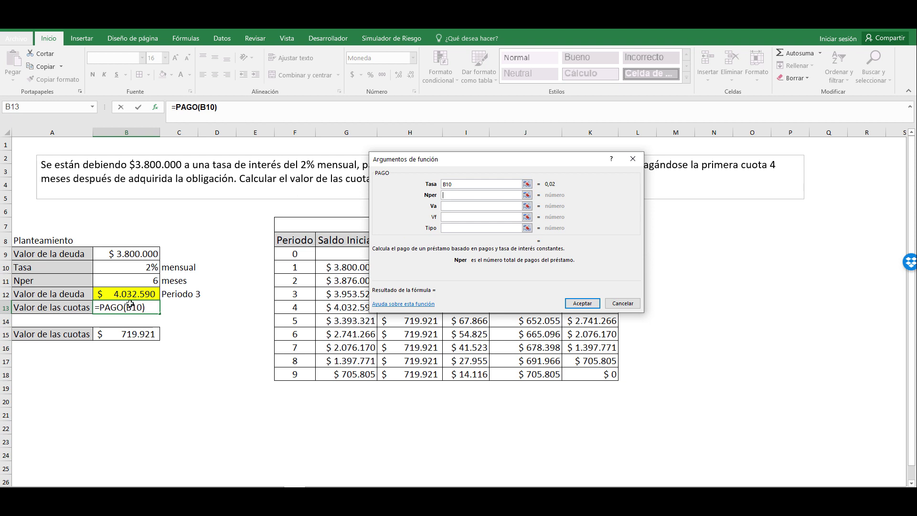
{"action": "left_click", "coordinate": [134, 284]}
{"action": "key", "text": "Tab"}
{"action": "type", "text": "-"}
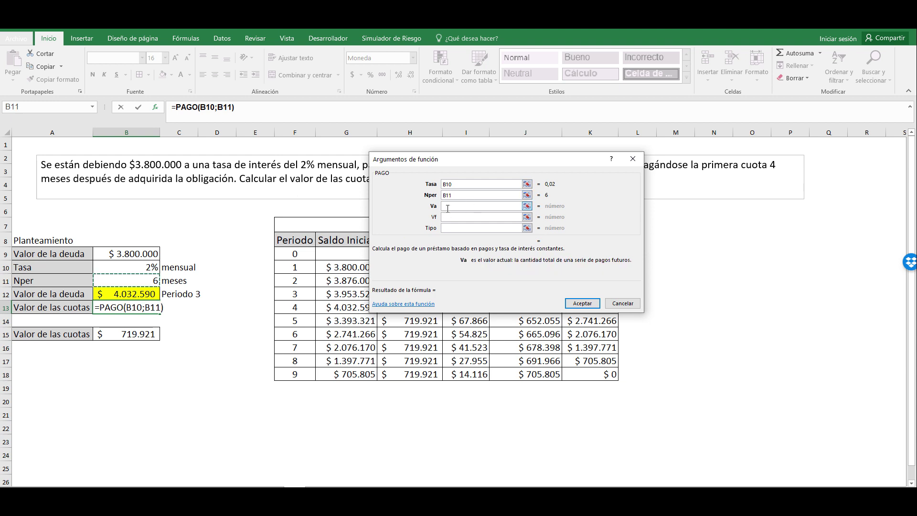
{"action": "key", "text": "Escape"}
Step: Apply the yellow fill to the period 3 Saldo Final cell K12
{"action": "left_click", "coordinate": [583, 295]}
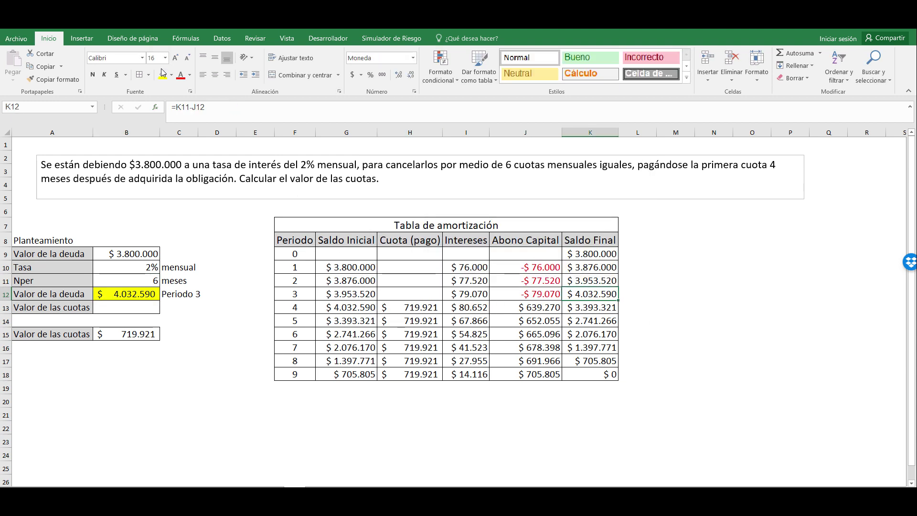
{"action": "left_click", "coordinate": [163, 75]}
Step: Enter =PAGO(B10;B11;-B12) as the Valor de las cuotas in B13 and format it as Contabilidad without decimals
{"action": "left_click", "coordinate": [145, 311]}
{"action": "type", "text": "="}
{"action": "left_click", "coordinate": [93, 108]}
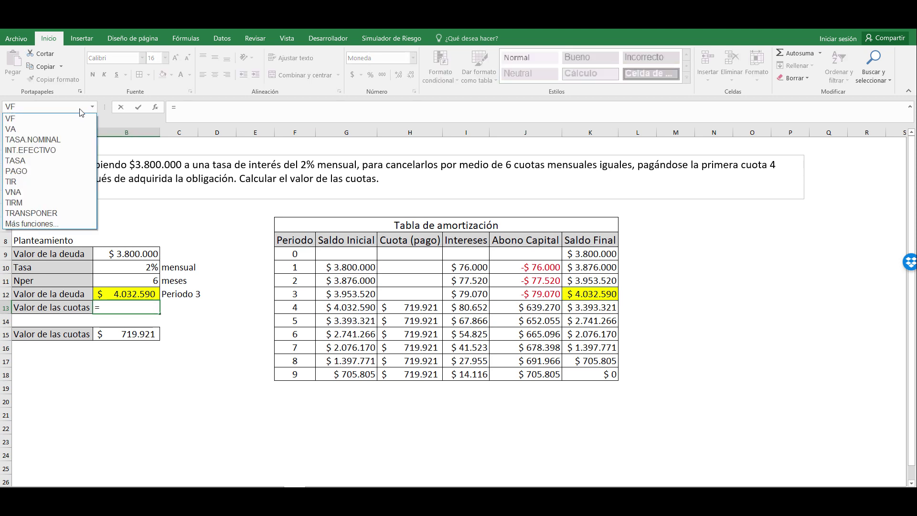
{"action": "left_click", "coordinate": [28, 164]}
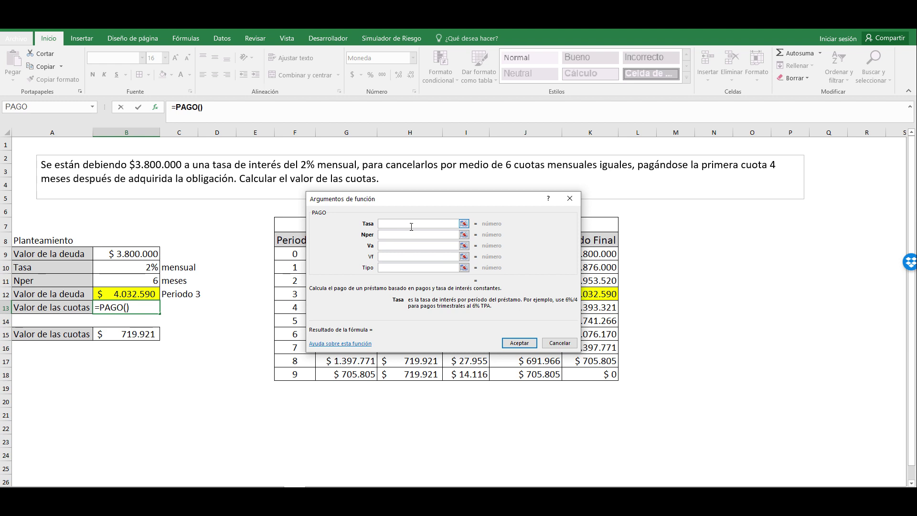
{"action": "left_click", "coordinate": [119, 268]}
{"action": "left_click", "coordinate": [385, 235]}
{"action": "left_click_drag", "start_coordinate": [426, 198], "coordinate": [489, 159]}
{"action": "left_click", "coordinate": [134, 283]}
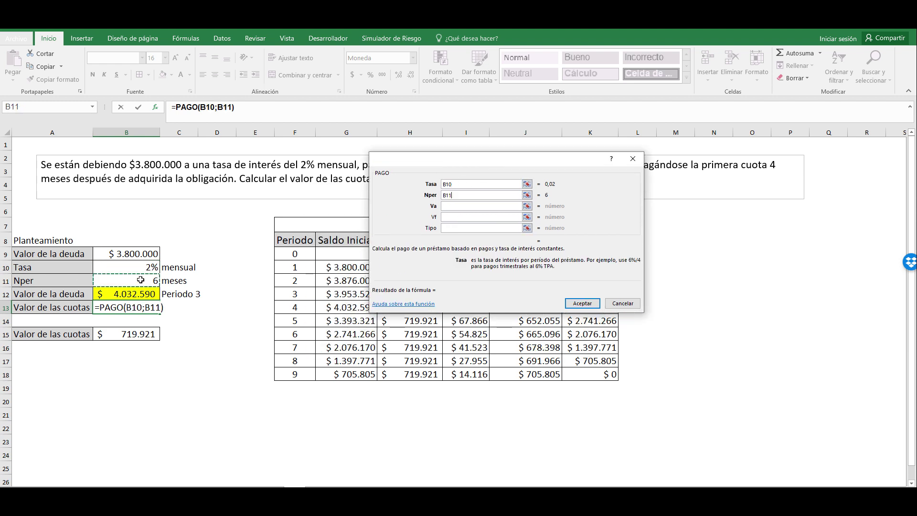
{"action": "left_click", "coordinate": [447, 206]}
{"action": "type", "text": "-"}
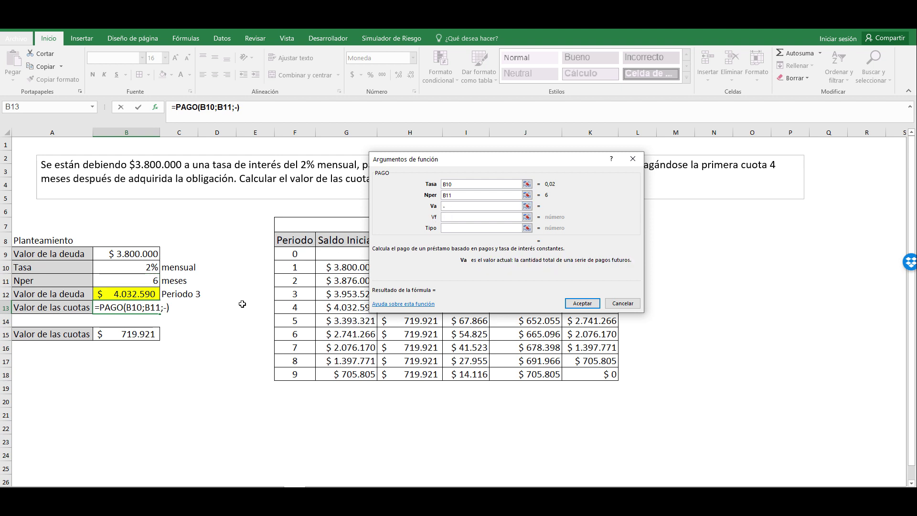
{"action": "left_click", "coordinate": [119, 292]}
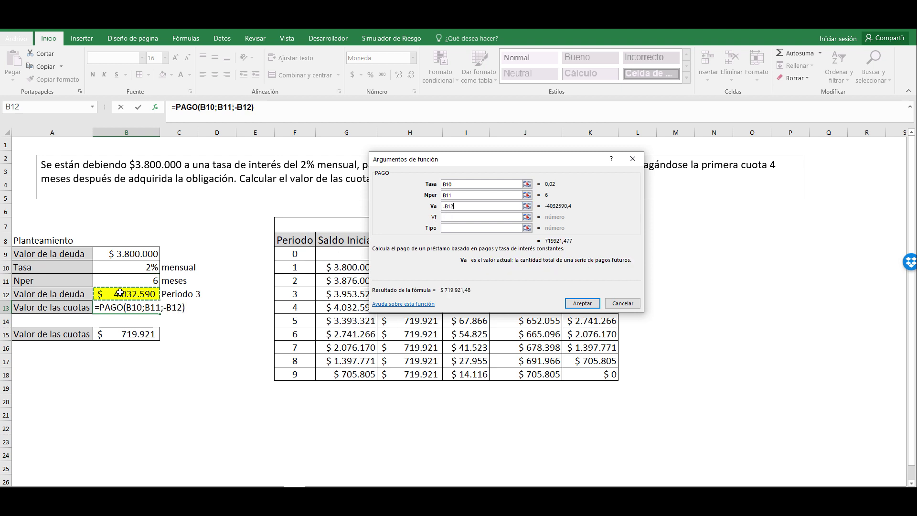
{"action": "key", "text": "Return"}
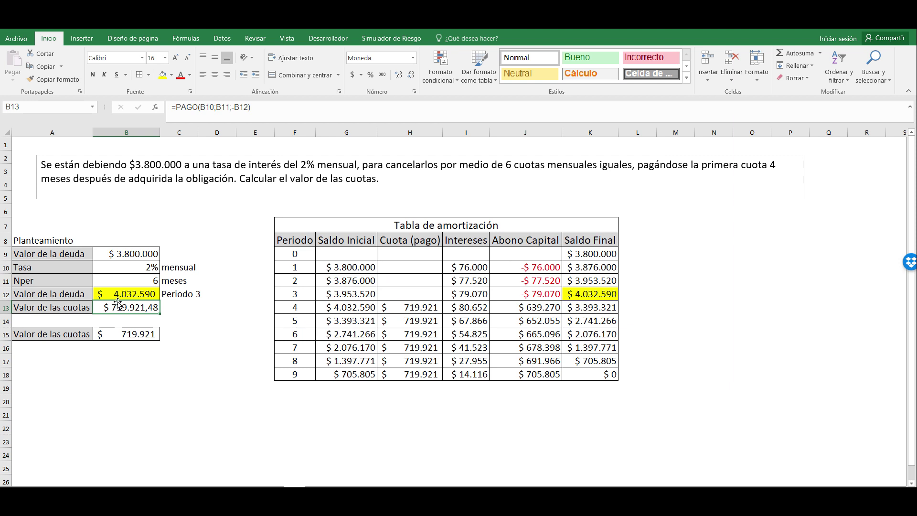
{"action": "left_click", "coordinate": [353, 73]}
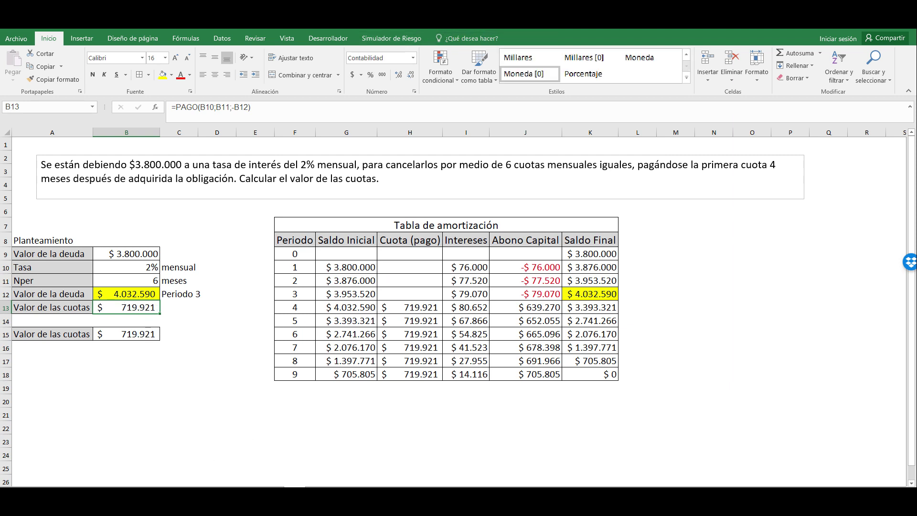